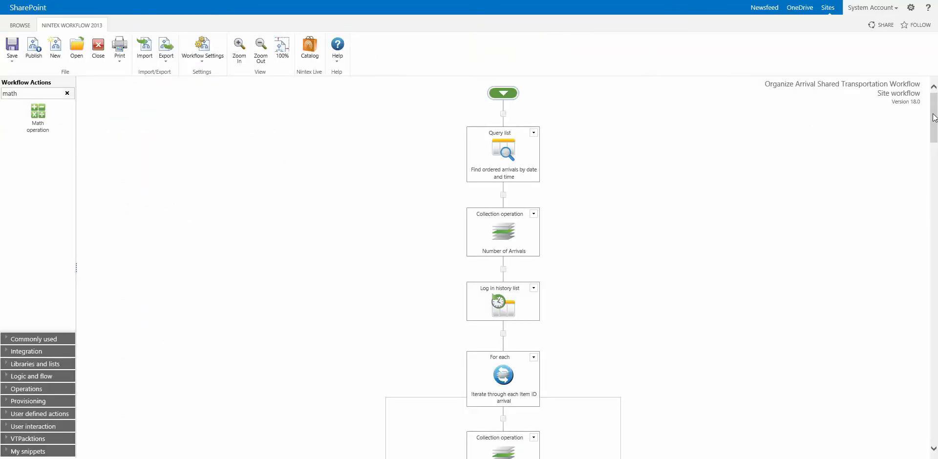
Scroll across the Organize Arrival Shared Transportation Workflow canvas in the designer
{"action": "left_click_drag", "start_coordinate": [933, 117], "coordinate": [746, 29]}
Leave the designer for the site Workflows page listing the workflow's completed Events runs
{"action": "left_click", "coordinate": [829, 7]}
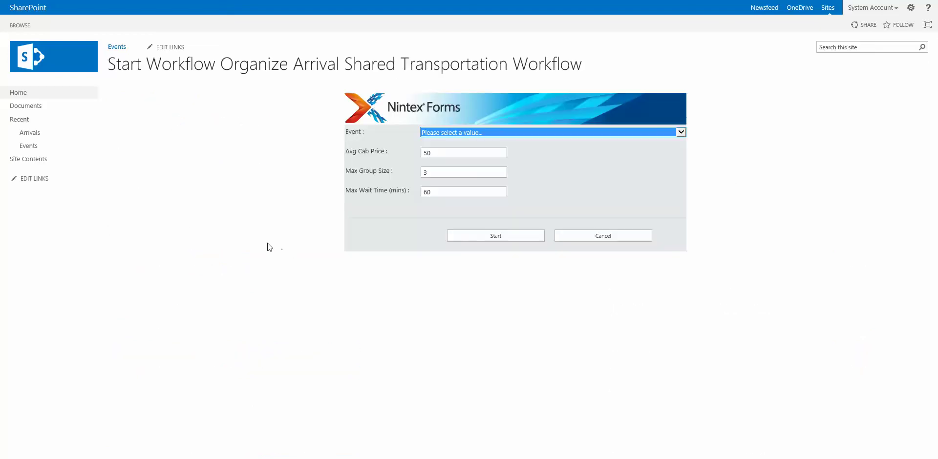
Start a workflow run for event WPC15 with Avg Cab Price 100 and Max Group Size 3
{"action": "left_click", "coordinate": [477, 132]}
{"action": "left_click", "coordinate": [464, 139]}
{"action": "left_click", "coordinate": [444, 152]}
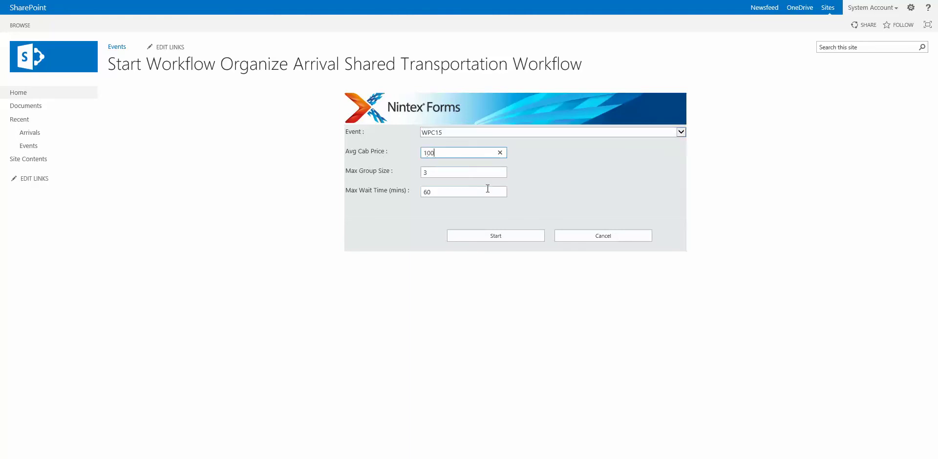
{"action": "left_click", "coordinate": [425, 171]}
{"action": "type", "text": "3"}
{"action": "left_click", "coordinate": [499, 236]}
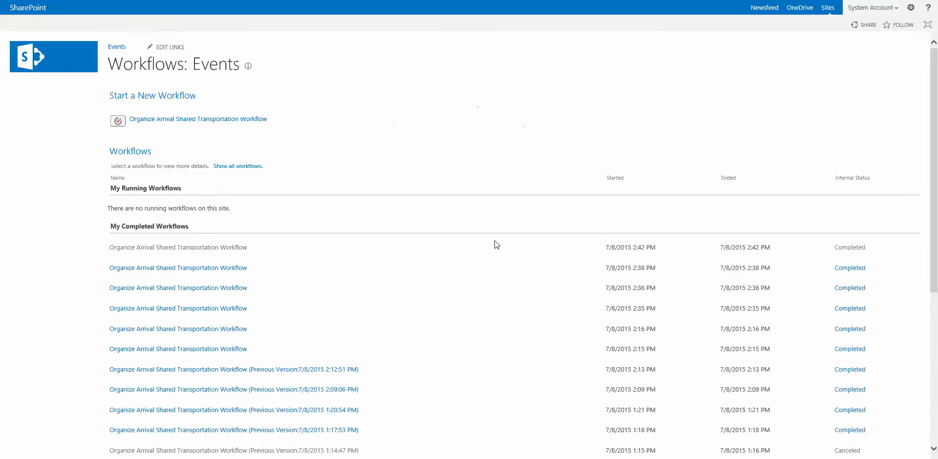
Review the WPC15 run's history: $2000 individual versus $1100 group cost, saving $900
{"action": "left_click", "coordinate": [853, 247]}
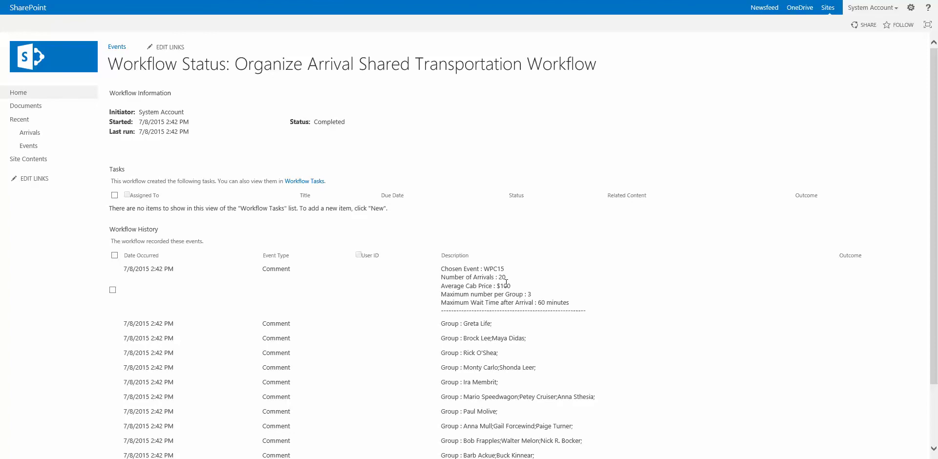
{"action": "left_click_drag", "start_coordinate": [506, 278], "coordinate": [540, 303]}
{"action": "scroll", "coordinate": [537, 300], "scroll_direction": "down", "scroll_amount": 2}
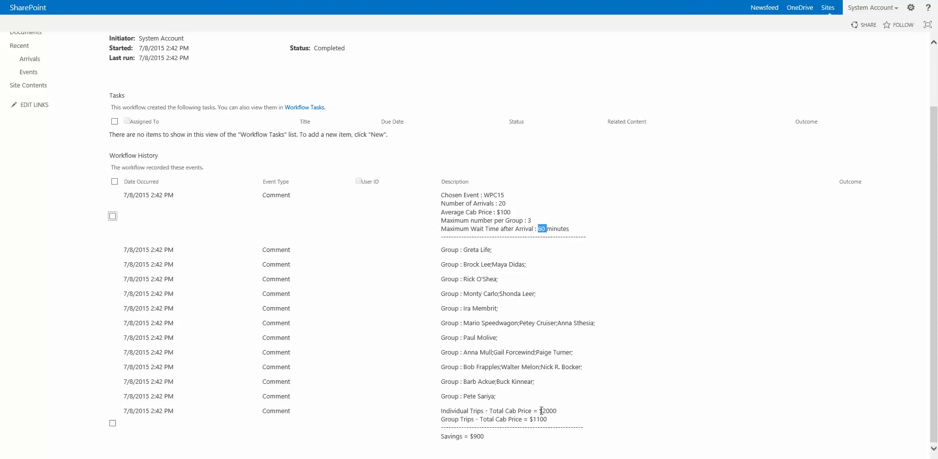
{"action": "left_click_drag", "start_coordinate": [539, 411], "coordinate": [557, 411]}
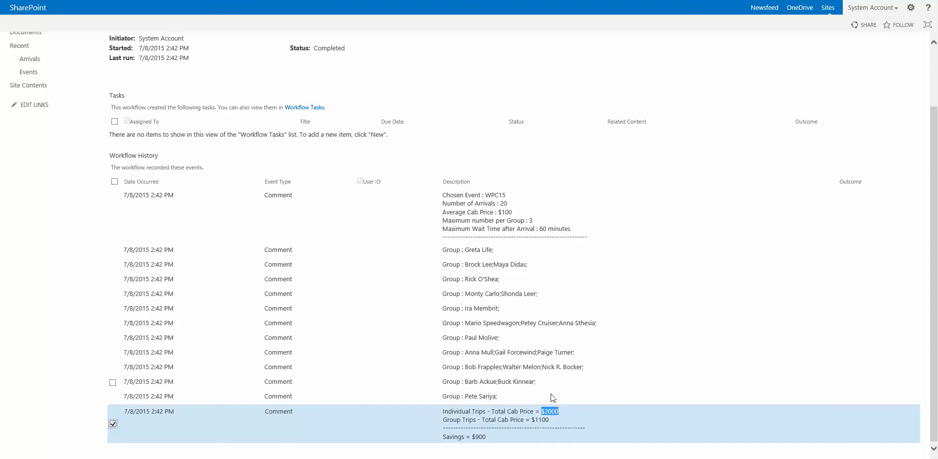
{"action": "left_click_drag", "start_coordinate": [550, 419], "coordinate": [530, 418]}
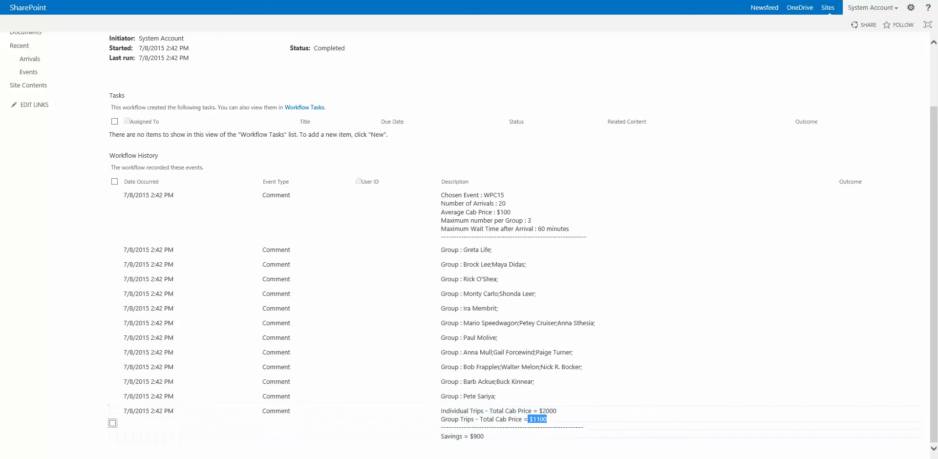
{"action": "left_click_drag", "start_coordinate": [484, 439], "coordinate": [473, 449]}
{"action": "key", "text": "alt+Left"}
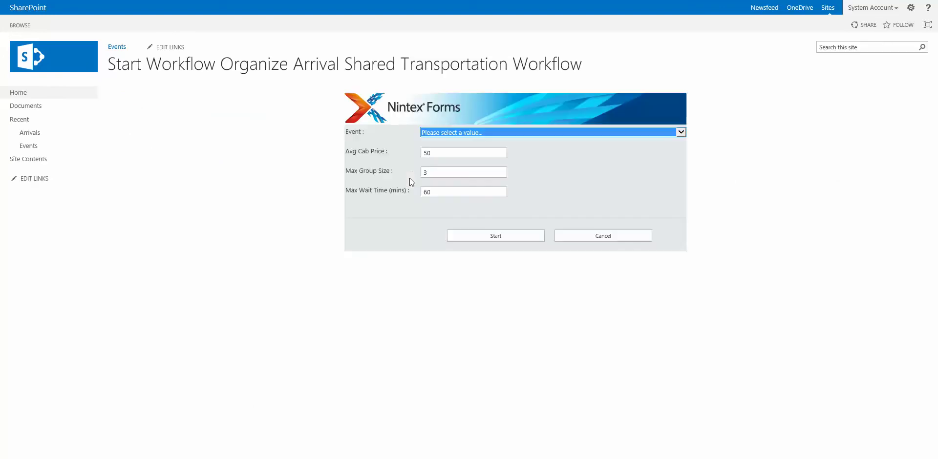
Run the workflow for WPC15 with Avg Cab Price 100 and Max Wait Time 150
{"action": "left_click", "coordinate": [429, 132]}
{"action": "left_click", "coordinate": [429, 139]}
{"action": "left_click", "coordinate": [430, 153]}
{"action": "type", "text": "100"}
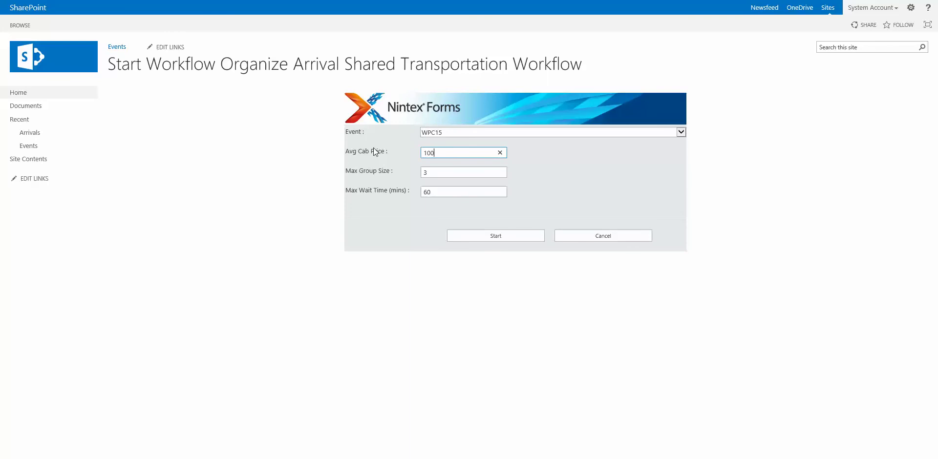
{"action": "left_click", "coordinate": [448, 191]}
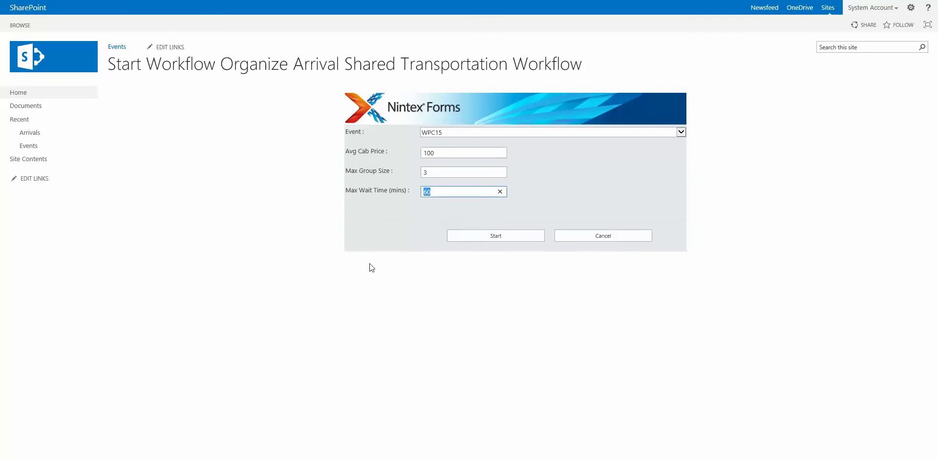
{"action": "type", "text": "150"}
{"action": "left_click", "coordinate": [504, 236]}
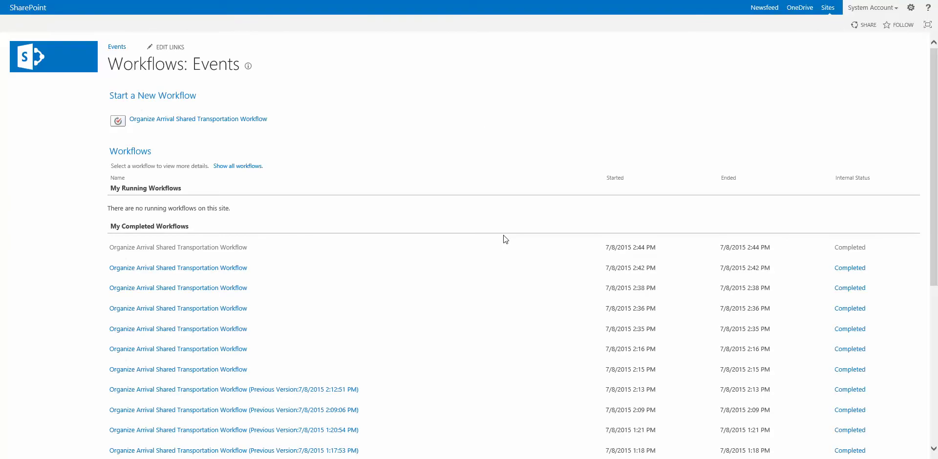
{"action": "left_click", "coordinate": [846, 250]}
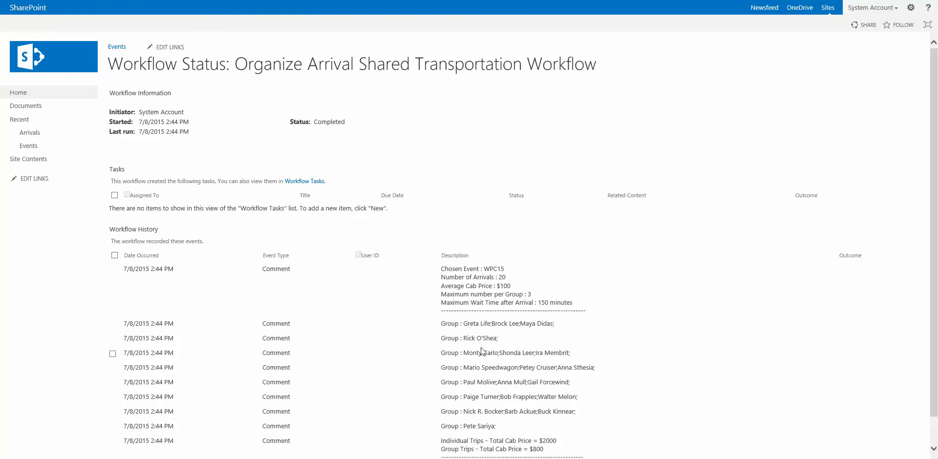
{"action": "left_click_drag", "start_coordinate": [557, 440], "coordinate": [471, 437]}
{"action": "scroll", "coordinate": [534, 452], "scroll_direction": "down", "scroll_amount": 1}
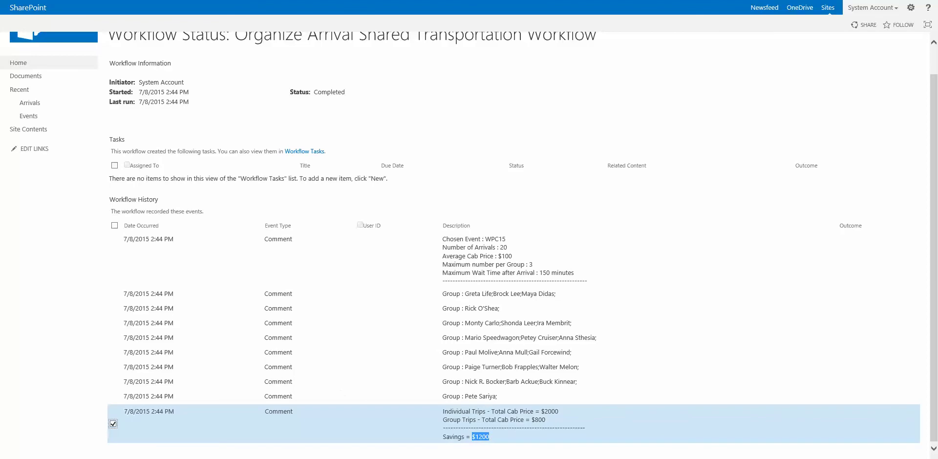
{"action": "key", "text": "alt+Left"}
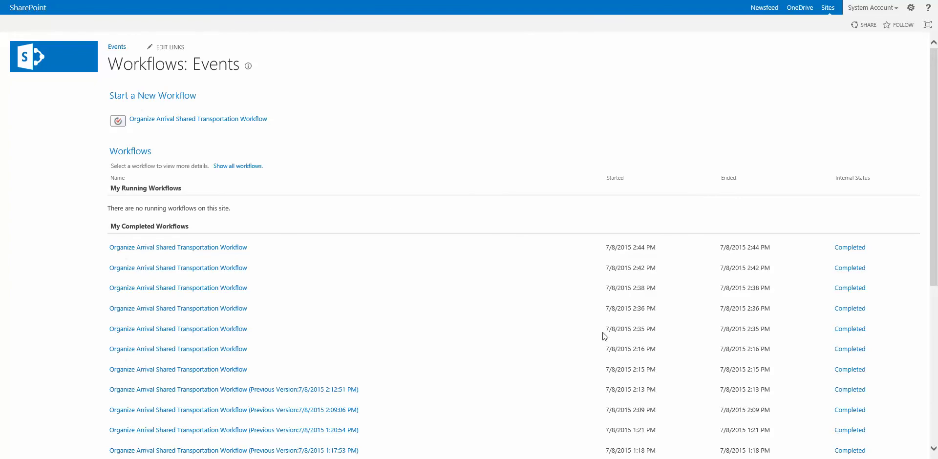
Fill the start form for WPC15 with Avg Cab Price 50 and Max Group Size 4
{"action": "left_click", "coordinate": [198, 119]}
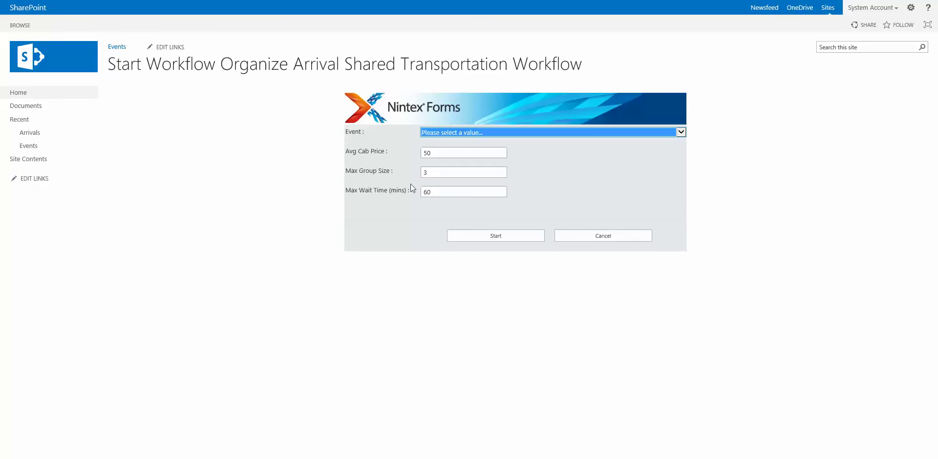
{"action": "left_click", "coordinate": [443, 135]}
{"action": "left_click", "coordinate": [439, 141]}
{"action": "key", "text": "Tab"}
{"action": "left_click", "coordinate": [434, 153]}
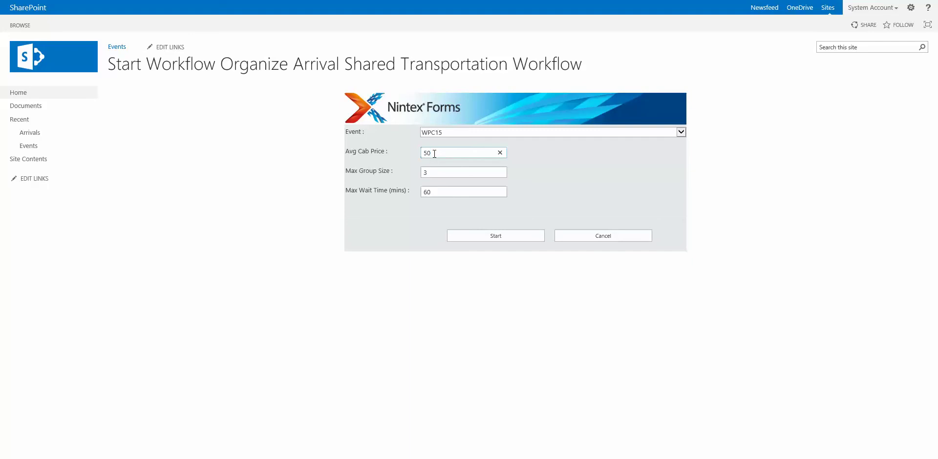
{"action": "left_click", "coordinate": [441, 192]}
{"action": "key", "text": "shift+Tab"}
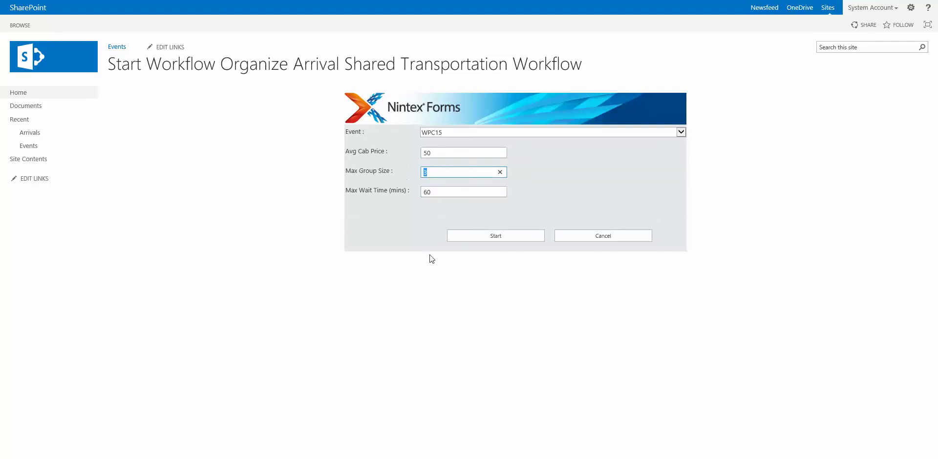
{"action": "type", "text": "4"}
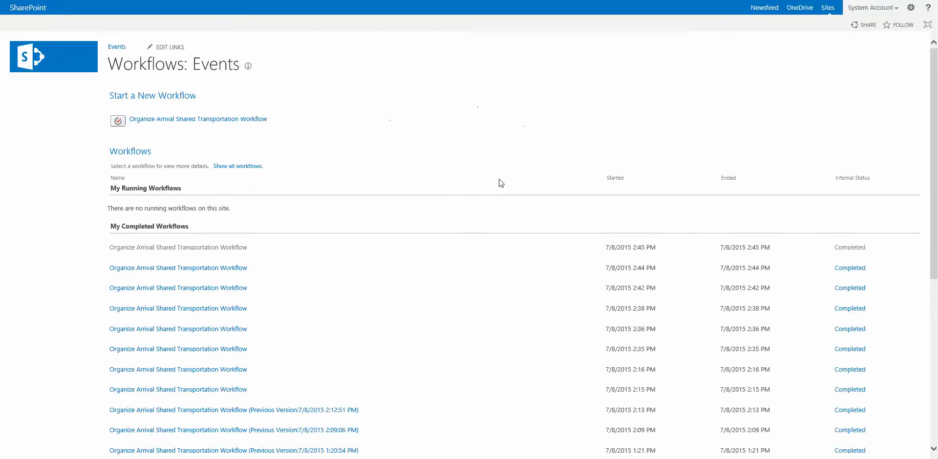
Check the 2:45 PM run's history: $1000 individual trips total and $500 savings
{"action": "left_click", "coordinate": [852, 249]}
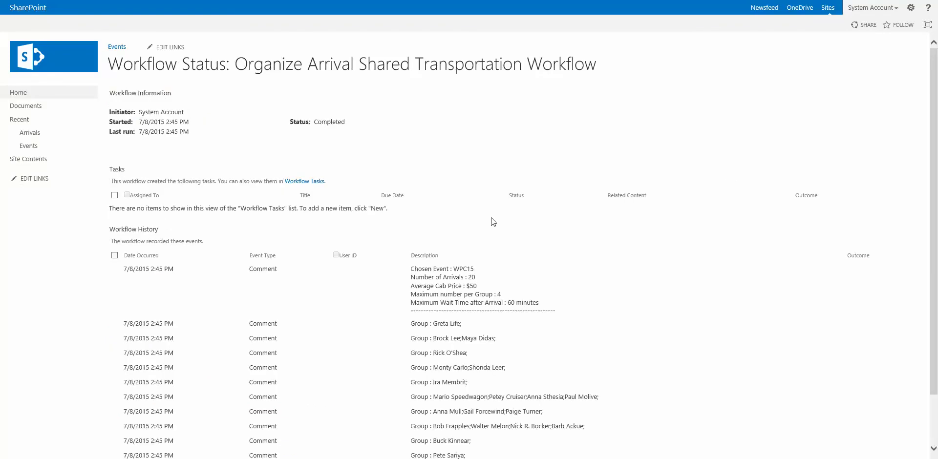
{"action": "scroll", "coordinate": [491, 218], "scroll_direction": "down", "scroll_amount": 1}
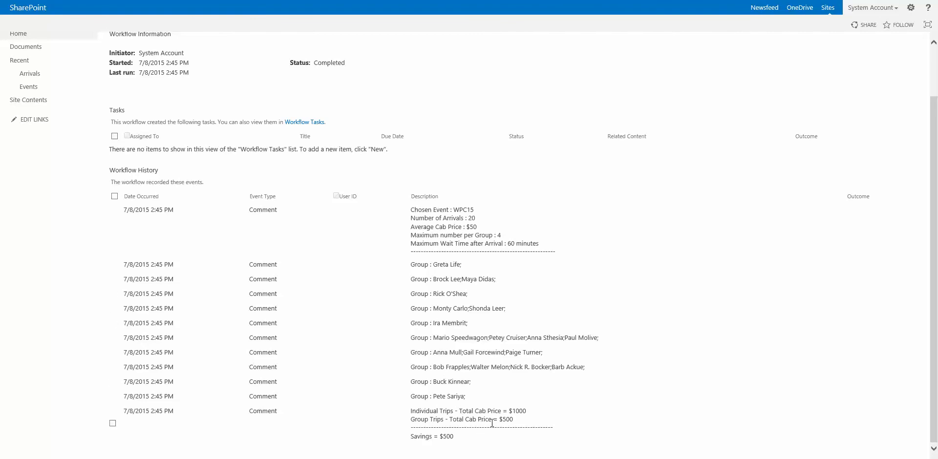
{"action": "left_click_drag", "start_coordinate": [529, 412], "coordinate": [510, 412]}
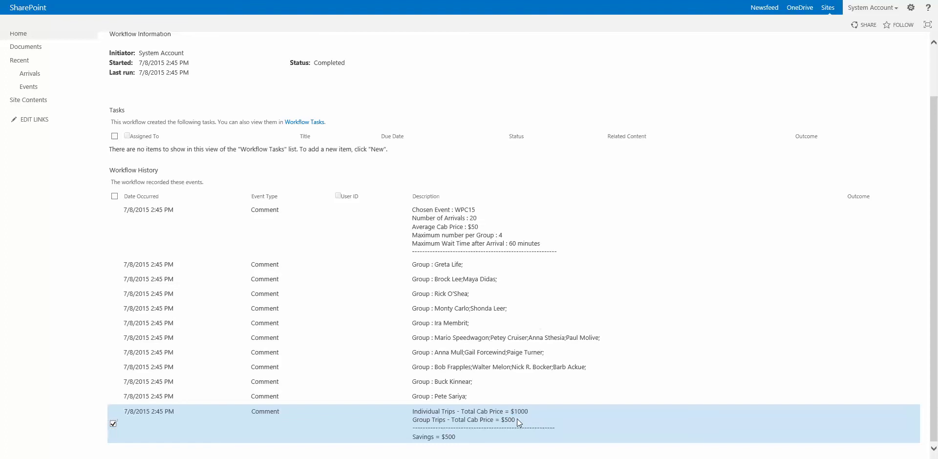
{"action": "left_click", "coordinate": [502, 423]}
{"action": "left_click", "coordinate": [450, 439]}
{"action": "left_click", "coordinate": [451, 440]}
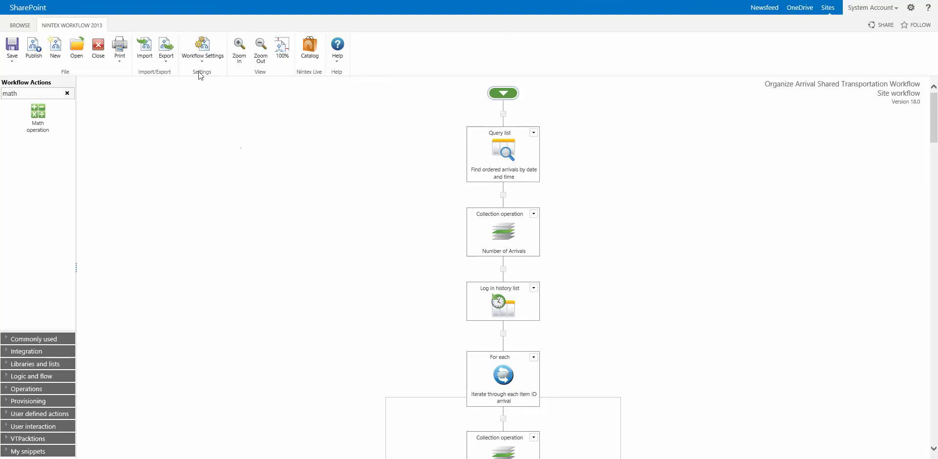
Open the workflow's start form in Nintex Forms from Workflow Settings' Edit Start Form
{"action": "left_click", "coordinate": [202, 47]}
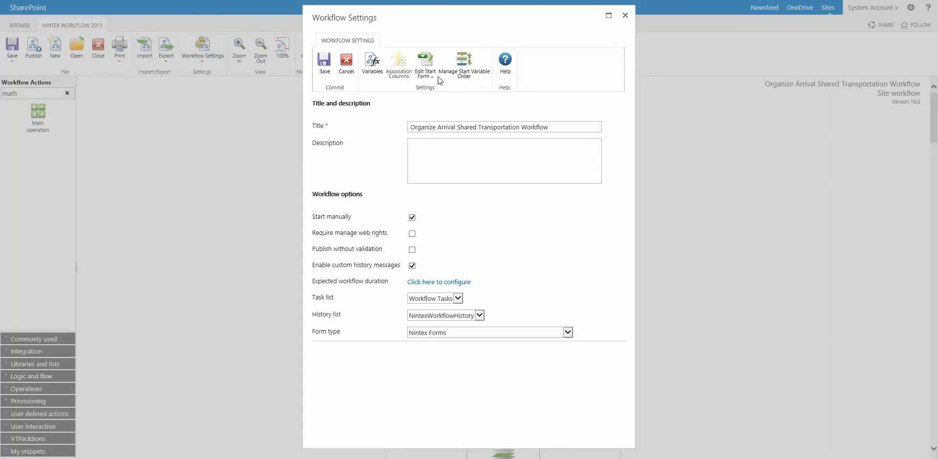
{"action": "left_click", "coordinate": [429, 78]}
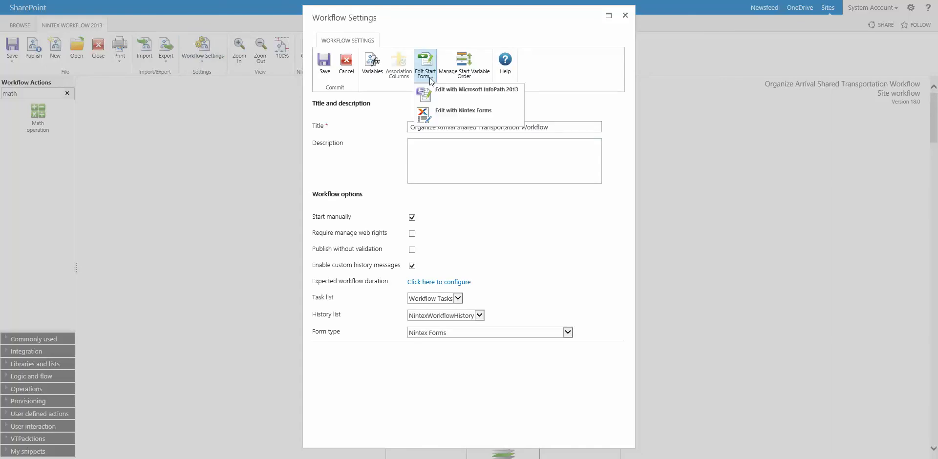
{"action": "left_click", "coordinate": [456, 121]}
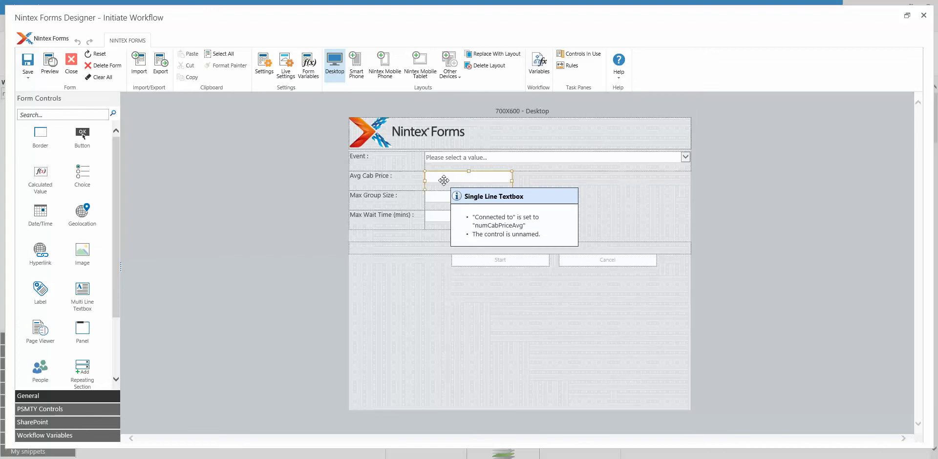
Inspect the Avg Cab Price textbox settings, keeping it bound to numCabPriceAvg with default 50
{"action": "left_click", "coordinate": [429, 184]}
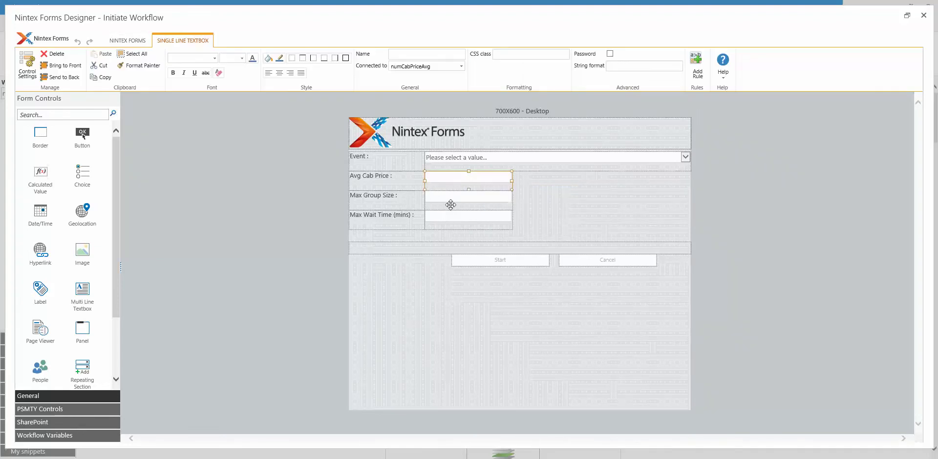
{"action": "double_click", "coordinate": [447, 180]}
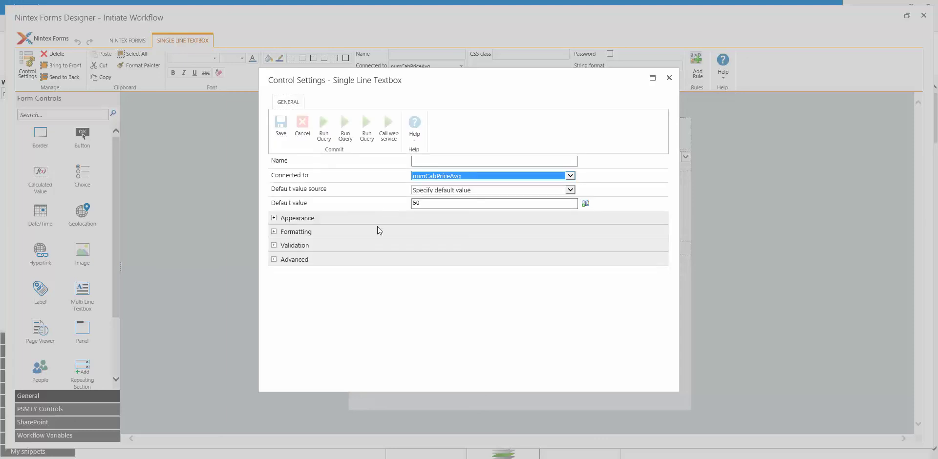
{"action": "mouse_move", "coordinate": [383, 205]}
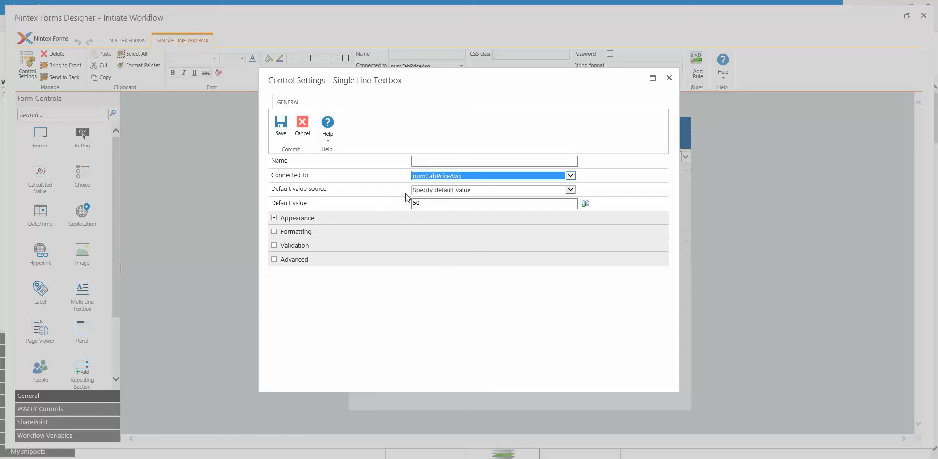
{"action": "left_click", "coordinate": [464, 177]}
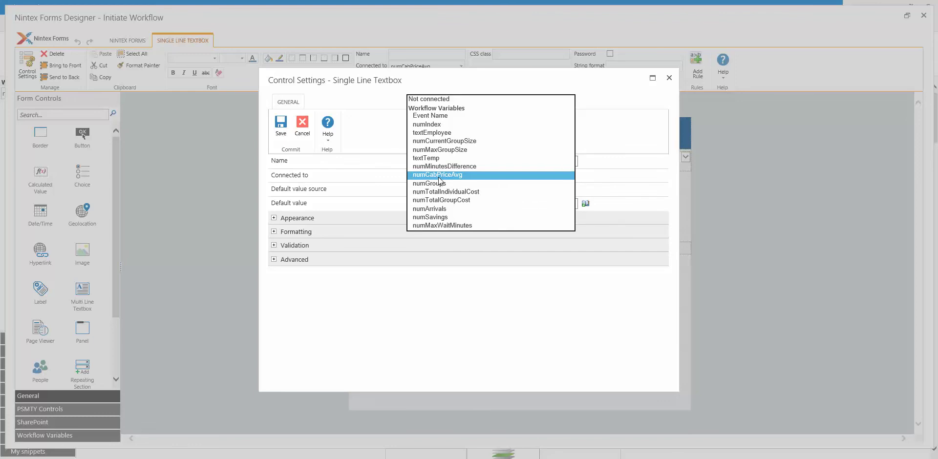
{"action": "left_click", "coordinate": [447, 175]}
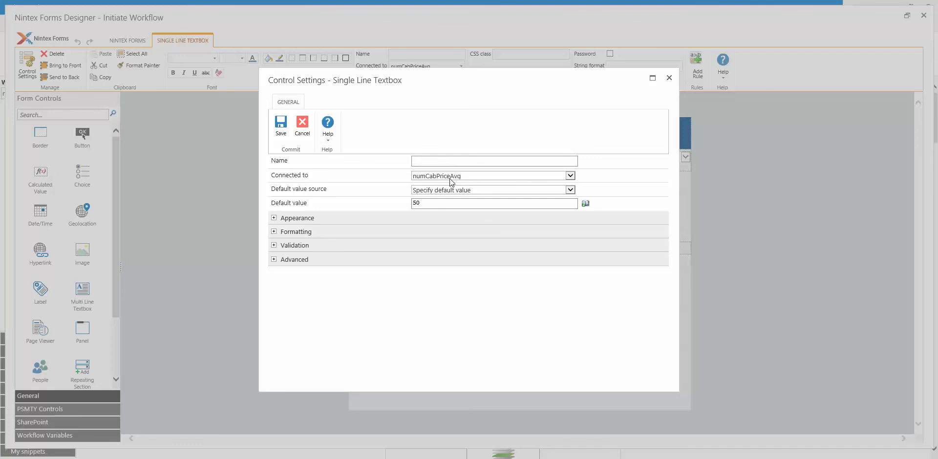
{"action": "left_click", "coordinate": [669, 79]}
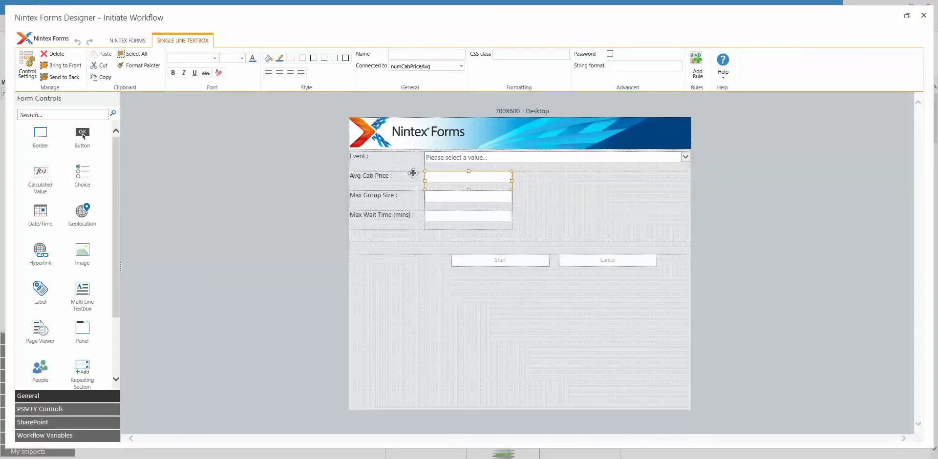
Check bindings of the Event, Max Group Size (numMaxGroupSize) and Max Wait Time (numMaxWaitMinutes) controls
{"action": "left_click", "coordinate": [464, 157]}
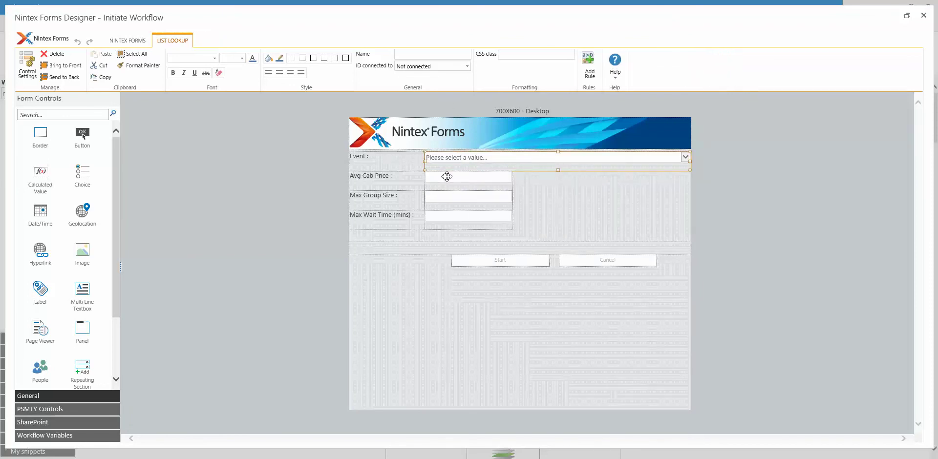
{"action": "left_click", "coordinate": [447, 195]}
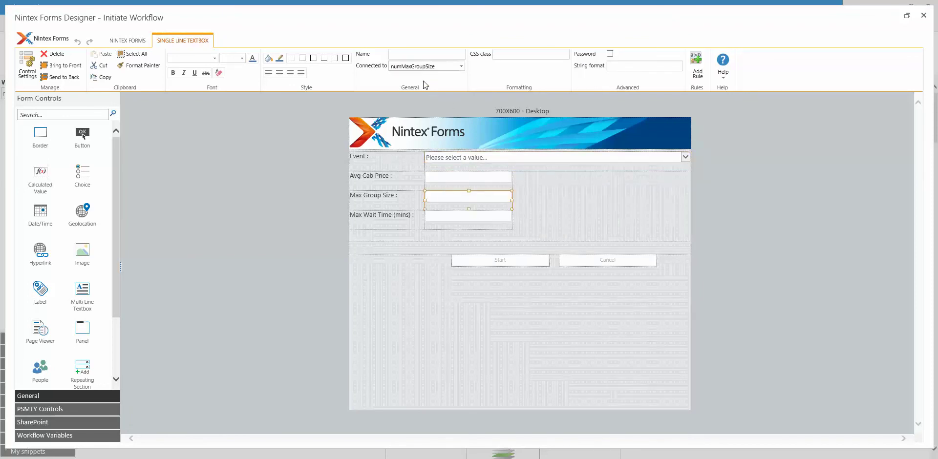
{"action": "left_click", "coordinate": [441, 225]}
{"action": "double_click", "coordinate": [472, 219]}
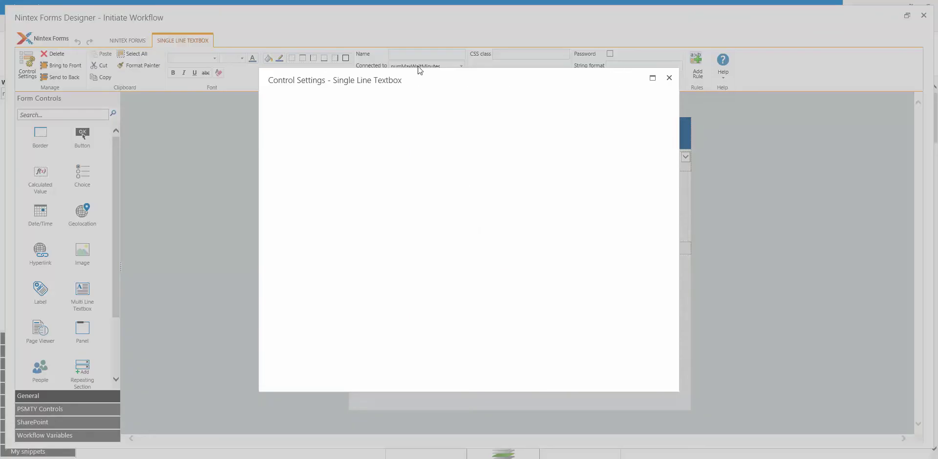
{"action": "left_click_drag", "start_coordinate": [410, 73], "coordinate": [605, 74]}
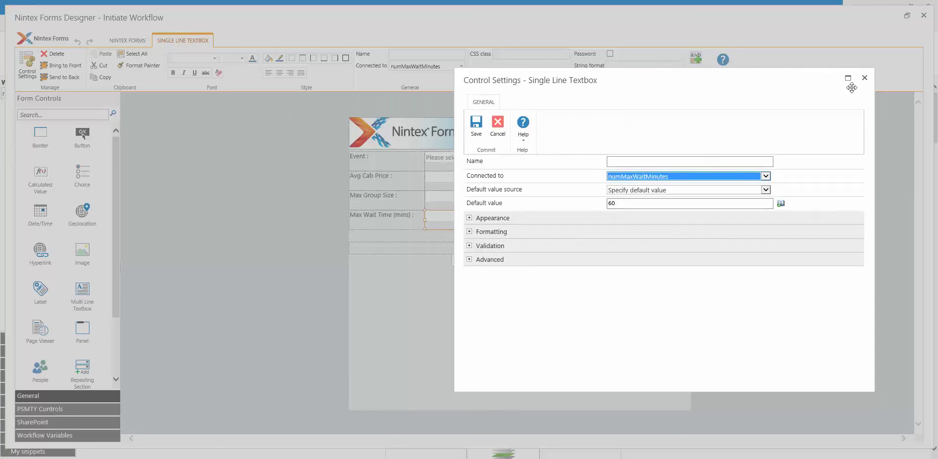
{"action": "left_click", "coordinate": [865, 78]}
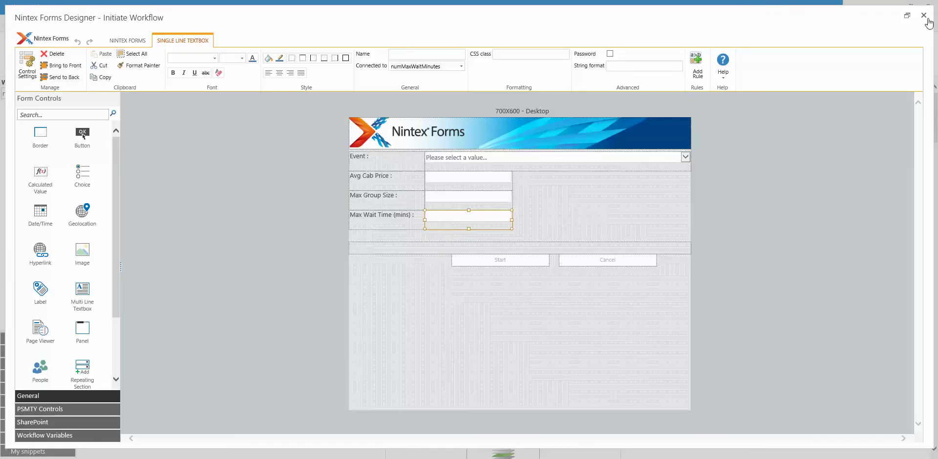
Close the Nintex Forms Designer, then the Workflow Settings dialog, returning to the transportation workflow canvas
{"action": "left_click", "coordinate": [923, 16]}
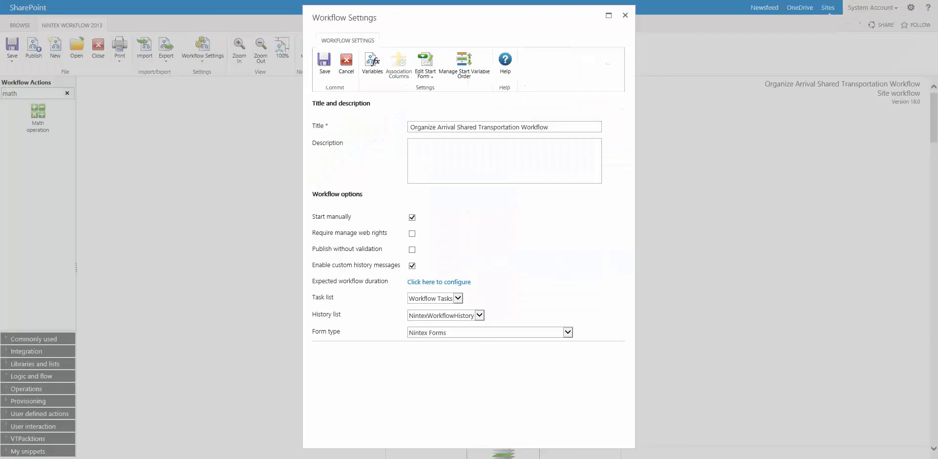
{"action": "left_click", "coordinate": [626, 16]}
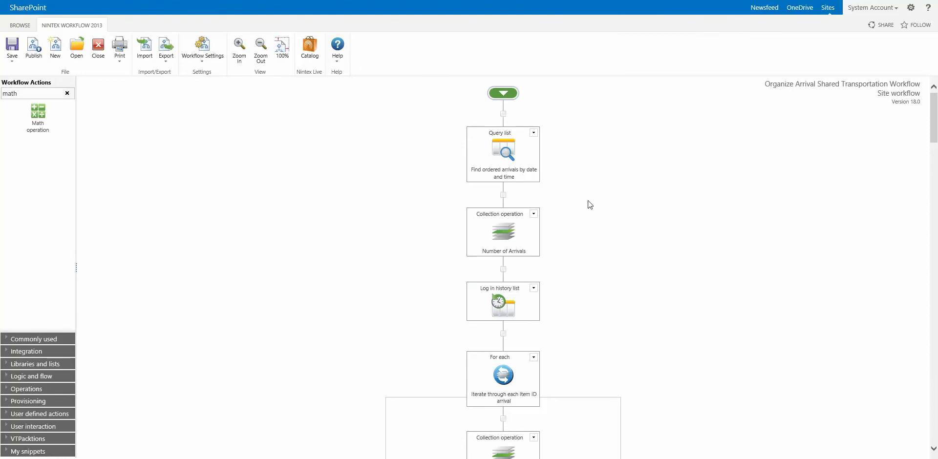
{"action": "mouse_move", "coordinate": [512, 149]}
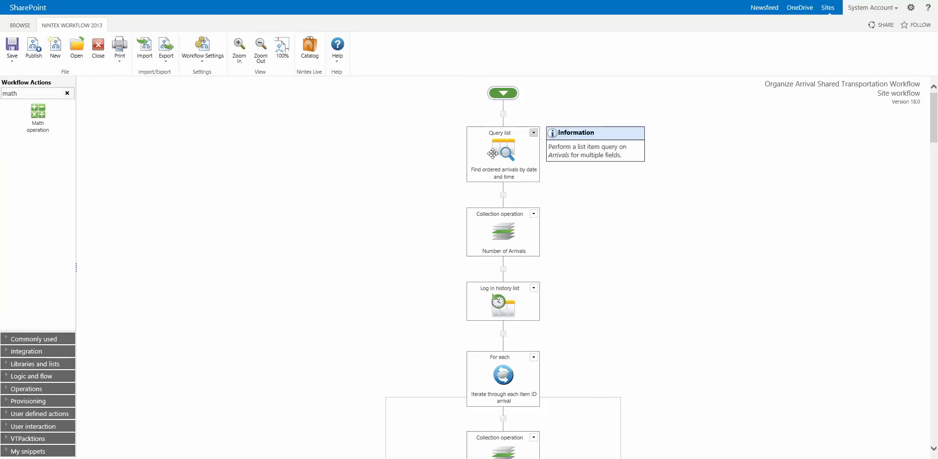
{"action": "mouse_move", "coordinate": [531, 230]}
{"action": "scroll", "coordinate": [558, 293], "scroll_direction": "down", "scroll_amount": 3}
{"action": "scroll", "coordinate": [559, 293], "scroll_direction": "down", "scroll_amount": 1}
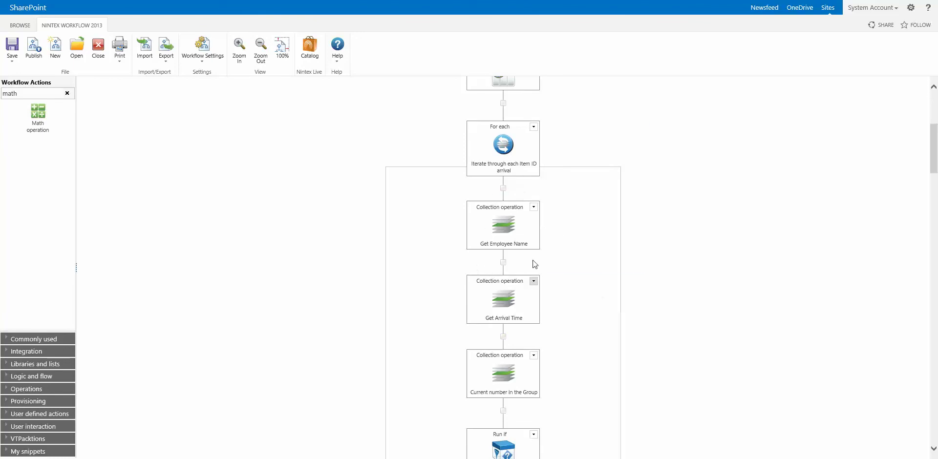
{"action": "scroll", "coordinate": [683, 285], "scroll_direction": "down", "scroll_amount": 5}
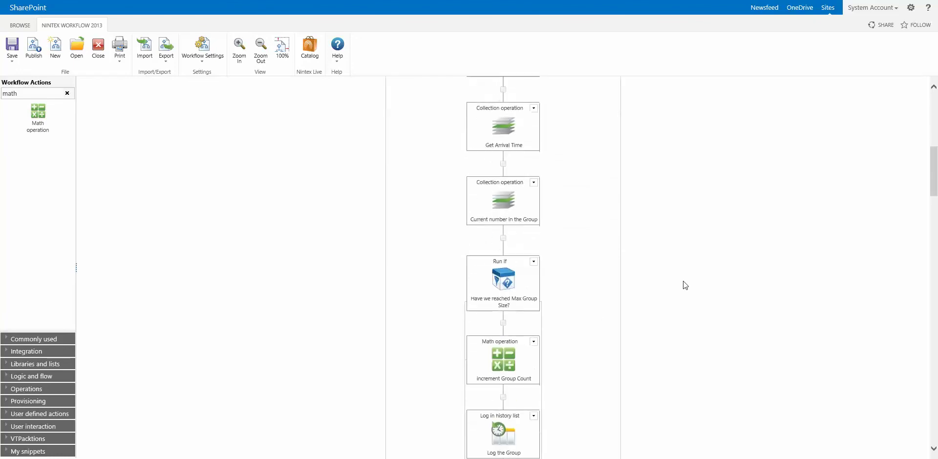
{"action": "scroll", "coordinate": [683, 281], "scroll_direction": "down", "scroll_amount": 3}
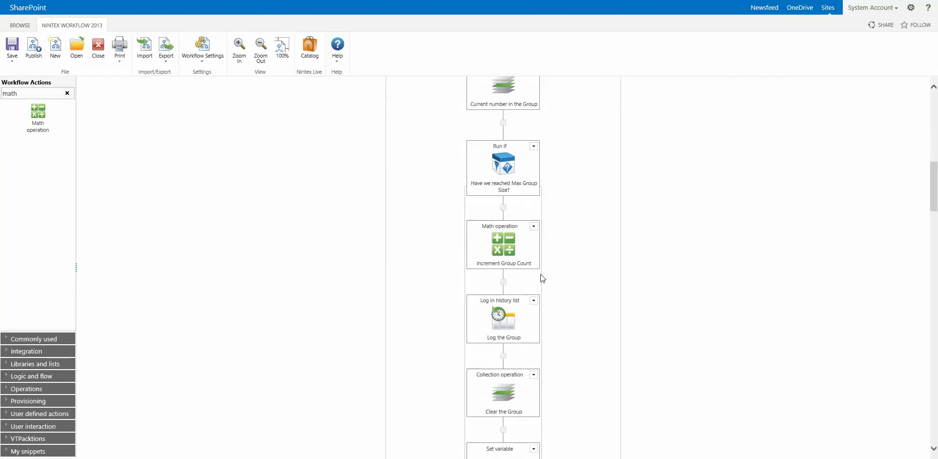
{"action": "mouse_move", "coordinate": [501, 242]}
{"action": "scroll", "coordinate": [596, 276], "scroll_direction": "down", "scroll_amount": 6}
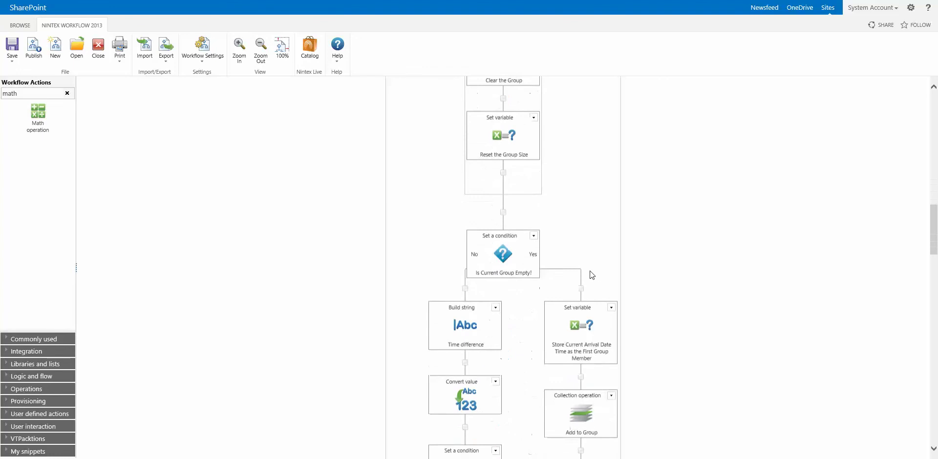
{"action": "scroll", "coordinate": [588, 269], "scroll_direction": "down", "scroll_amount": 3}
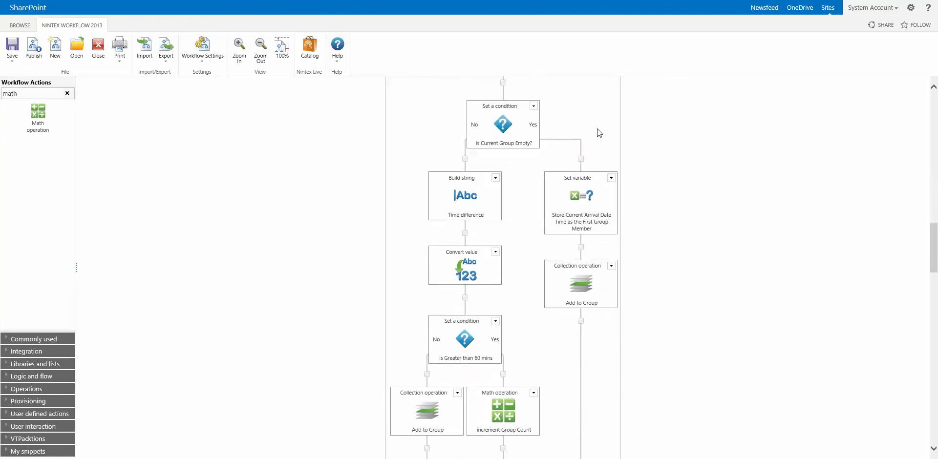
{"action": "mouse_move", "coordinate": [491, 126]}
{"action": "scroll", "coordinate": [757, 233], "scroll_direction": "down", "scroll_amount": 1}
{"action": "mouse_move", "coordinate": [553, 125]}
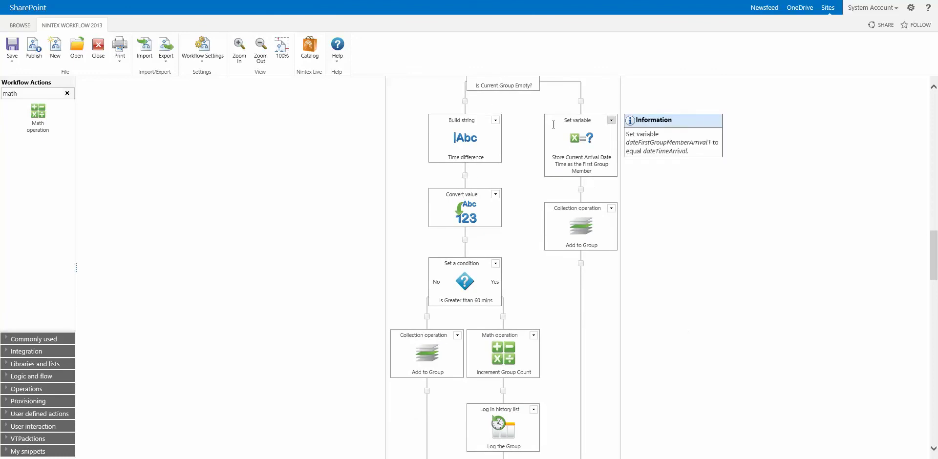
{"action": "scroll", "coordinate": [519, 116], "scroll_direction": "down", "scroll_amount": 1}
{"action": "scroll", "coordinate": [519, 115], "scroll_direction": "up", "scroll_amount": 1}
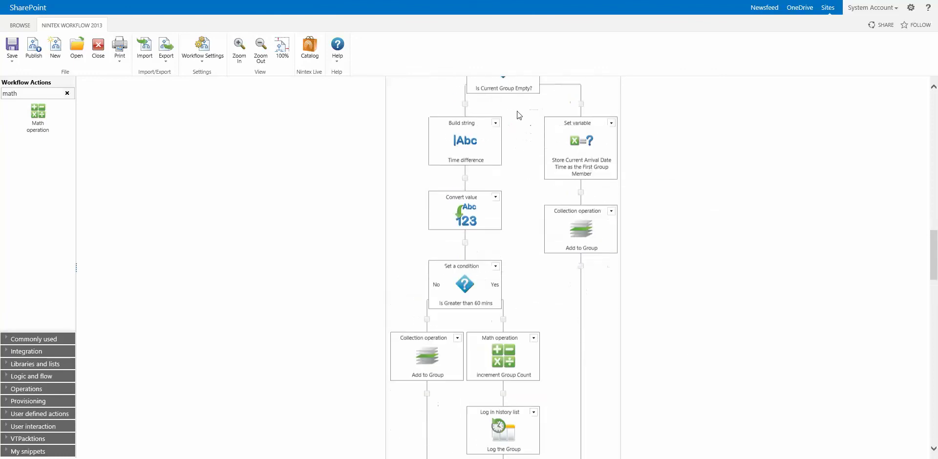
{"action": "scroll", "coordinate": [519, 115], "scroll_direction": "down", "scroll_amount": 1}
{"action": "scroll", "coordinate": [741, 205], "scroll_direction": "down", "scroll_amount": 2}
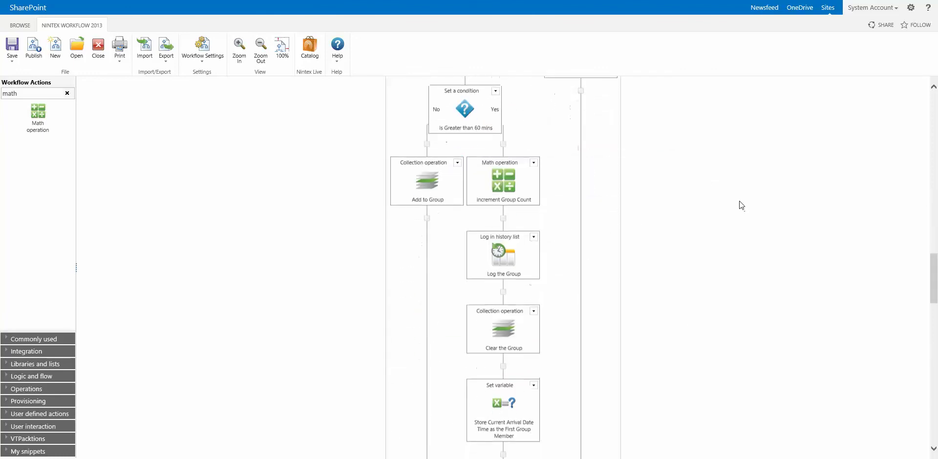
{"action": "scroll", "coordinate": [741, 204], "scroll_direction": "down", "scroll_amount": 1}
{"action": "scroll", "coordinate": [740, 203], "scroll_direction": "up", "scroll_amount": 7}
{"action": "scroll", "coordinate": [739, 204], "scroll_direction": "down", "scroll_amount": 2}
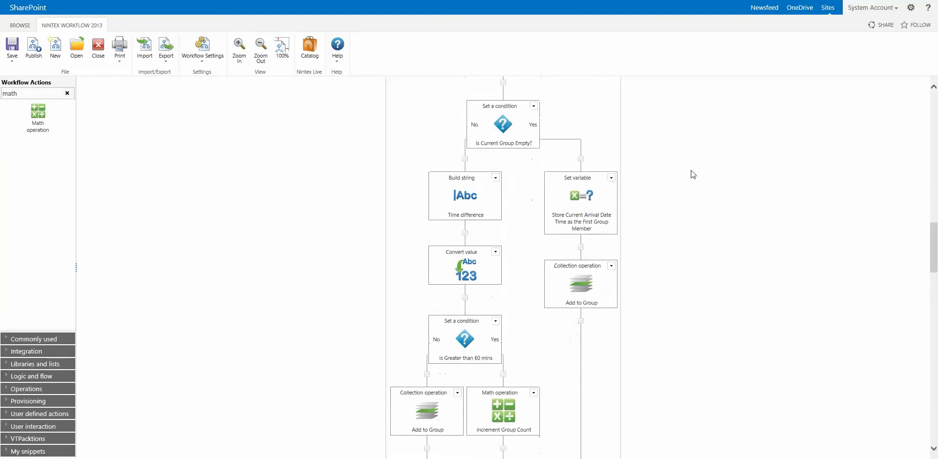
{"action": "mouse_move", "coordinate": [589, 195]}
{"action": "mouse_move", "coordinate": [582, 281]}
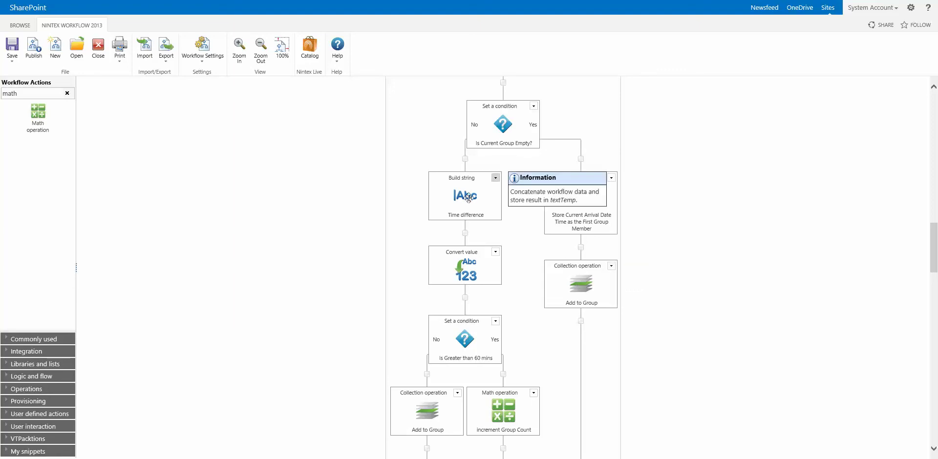
{"action": "mouse_move", "coordinate": [466, 211]}
{"action": "left_click", "coordinate": [466, 212]}
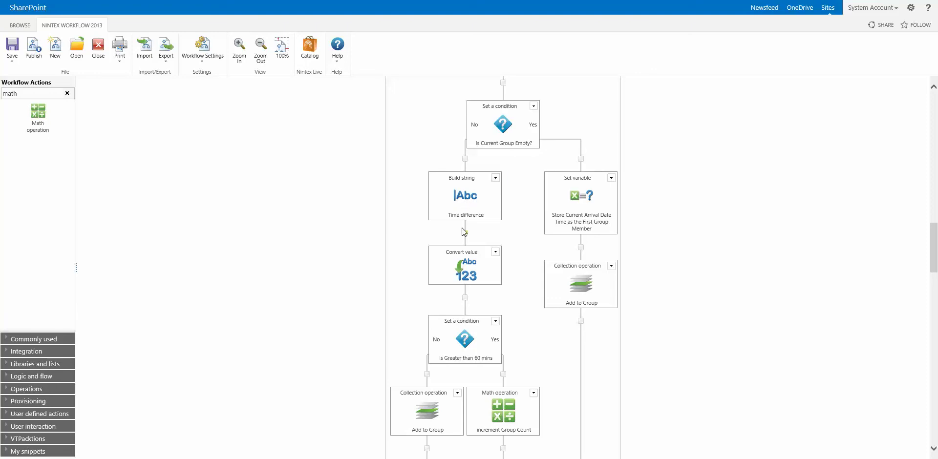
{"action": "scroll", "coordinate": [495, 234], "scroll_direction": "down", "scroll_amount": 1}
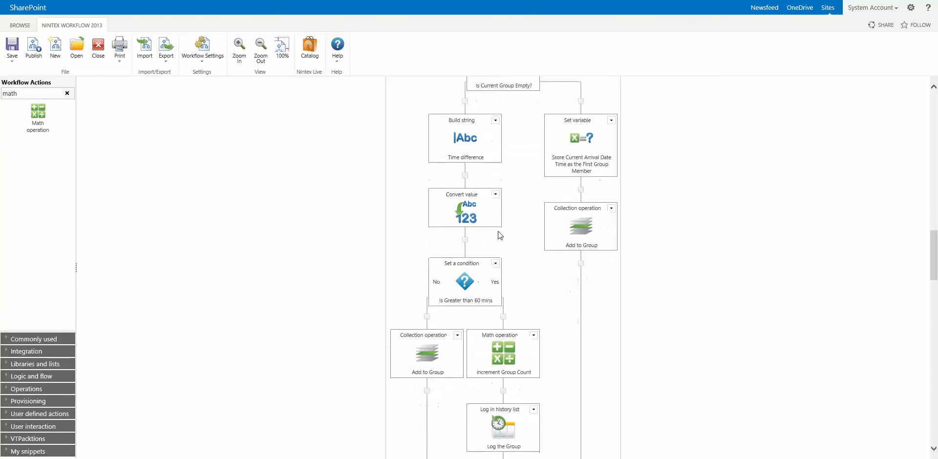
{"action": "scroll", "coordinate": [494, 198], "scroll_direction": "down", "scroll_amount": 1}
{"action": "mouse_move", "coordinate": [464, 149]}
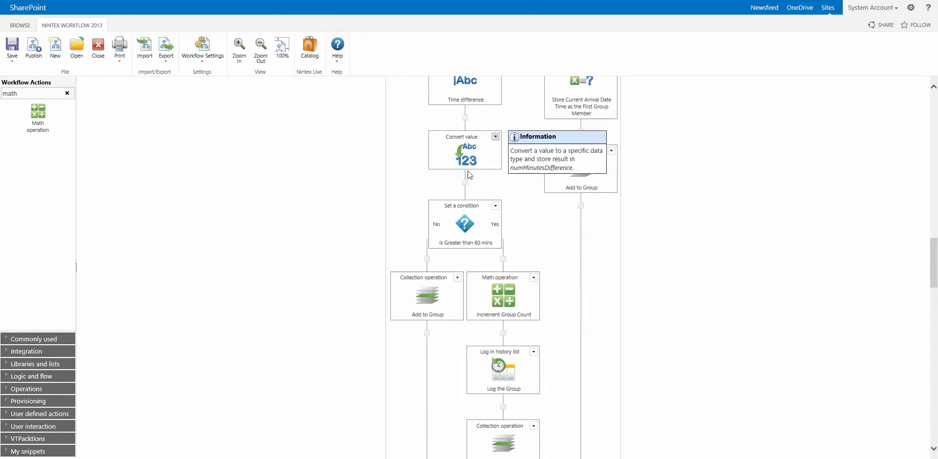
Replace 60 in the condition label with 'Maximum Wait Time in' so it reads 'Is Greater than Maximum Wait Time in mins'
{"action": "left_click", "coordinate": [477, 243]}
{"action": "left_click", "coordinate": [476, 242]}
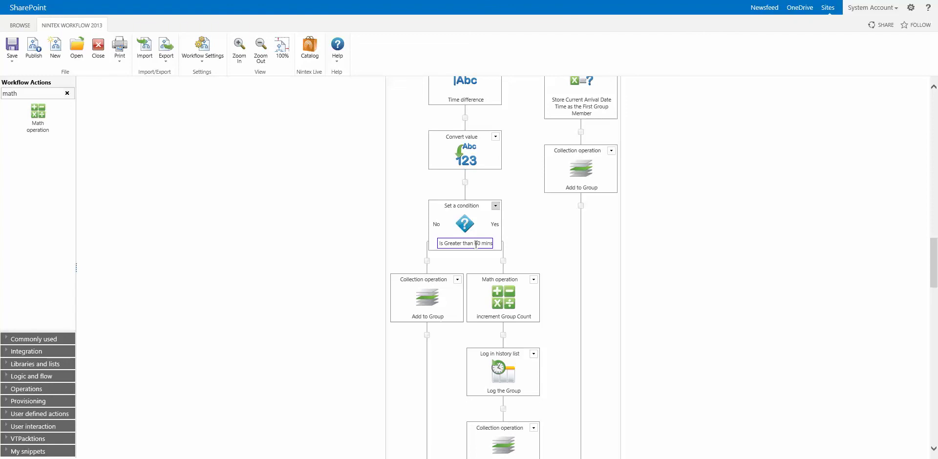
{"action": "double_click", "coordinate": [477, 243]}
{"action": "type", "text": "Maximum W"}
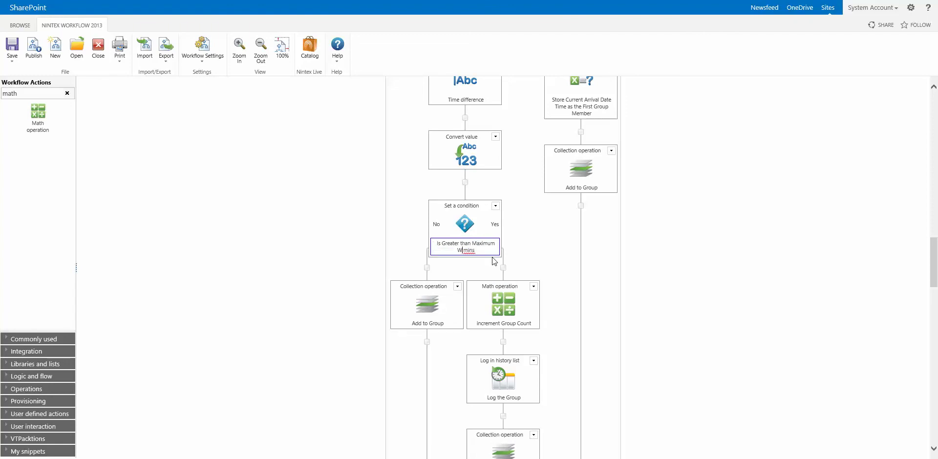
{"action": "type", "text": "ait Time in"}
{"action": "key", "text": "Tab"}
Scroll down the diagram to review the loop end, the group count and the 'Do we still have users in the group?' check
{"action": "scroll", "coordinate": [491, 255], "scroll_direction": "down", "scroll_amount": 2}
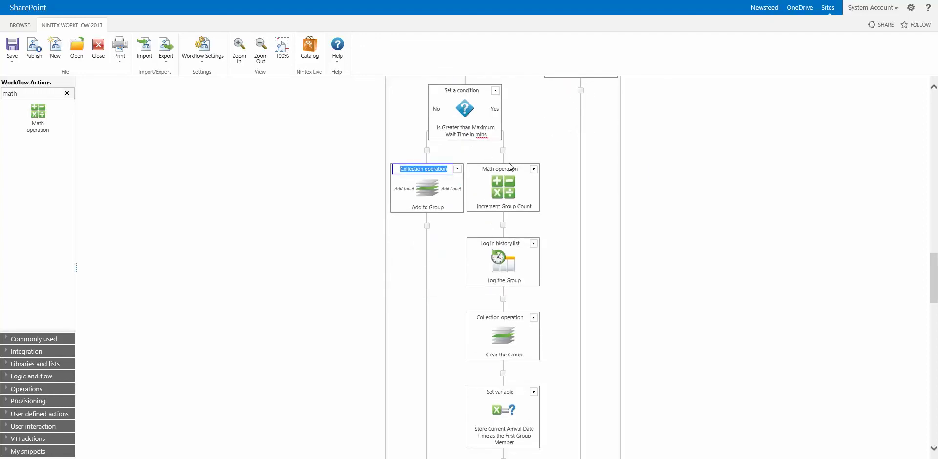
{"action": "mouse_move", "coordinate": [505, 270]}
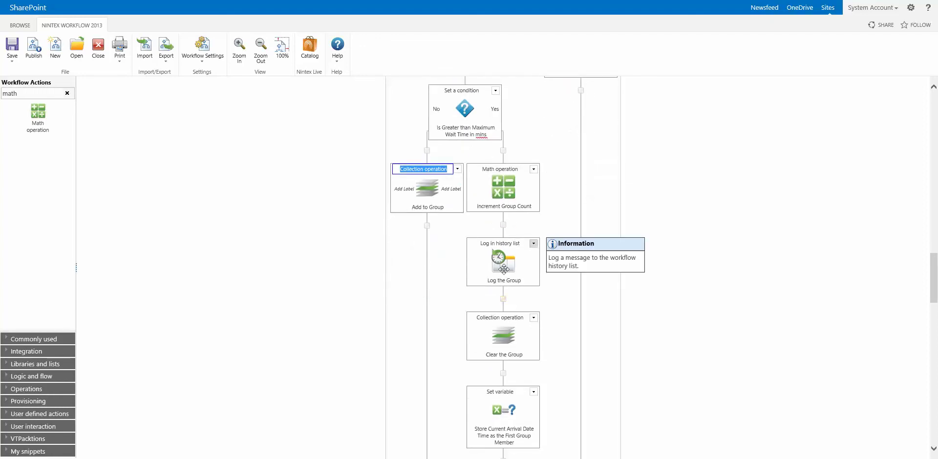
{"action": "mouse_move", "coordinate": [495, 340]}
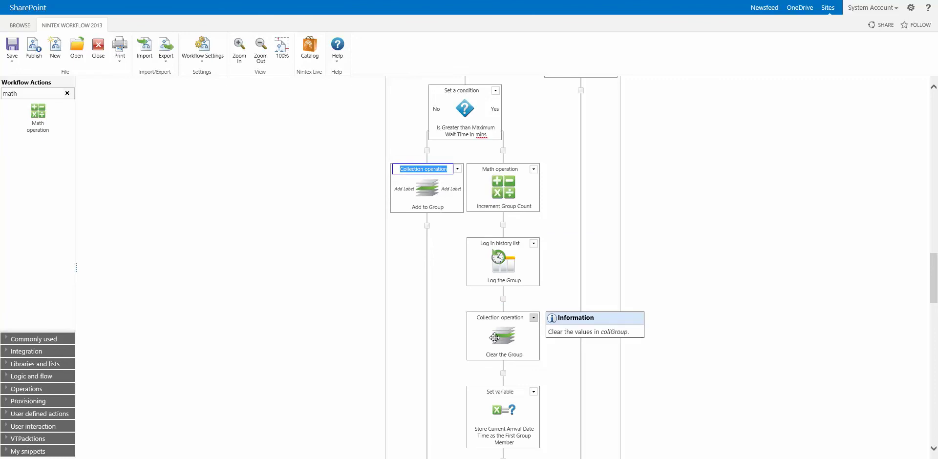
{"action": "mouse_move", "coordinate": [419, 189]}
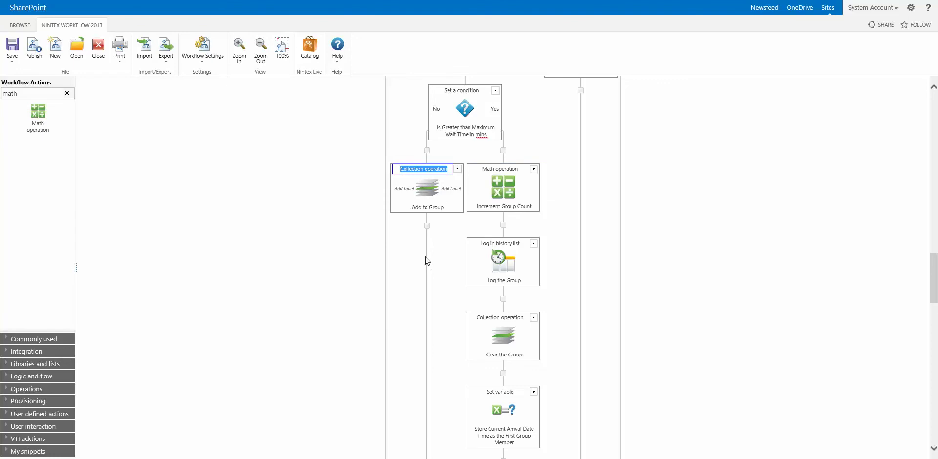
{"action": "scroll", "coordinate": [458, 353], "scroll_direction": "down", "scroll_amount": 5}
{"action": "scroll", "coordinate": [459, 353], "scroll_direction": "down", "scroll_amount": 6}
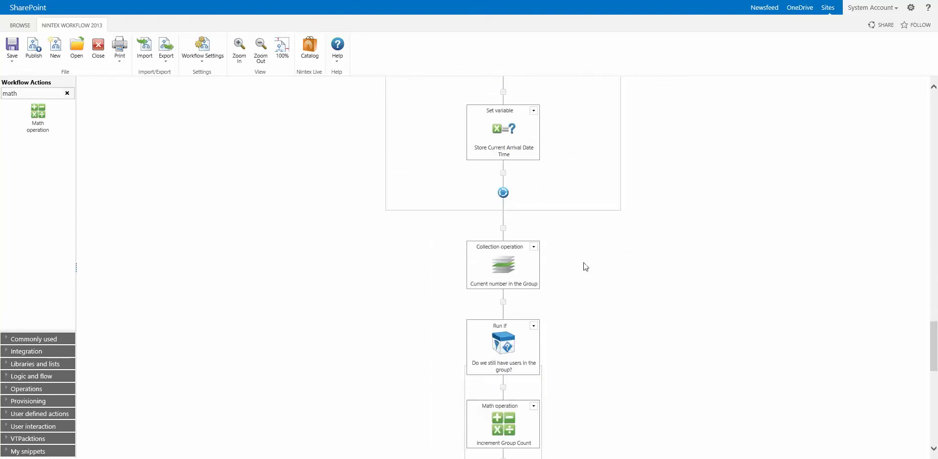
{"action": "scroll", "coordinate": [602, 295], "scroll_direction": "down", "scroll_amount": 2}
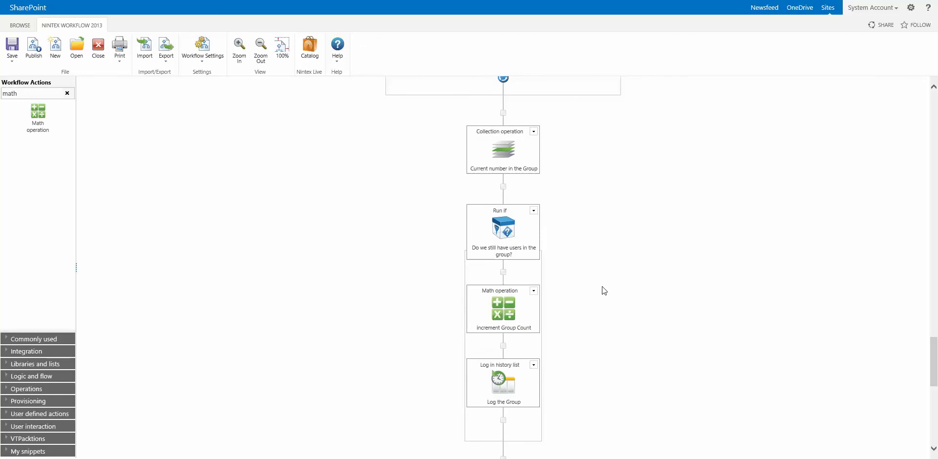
{"action": "scroll", "coordinate": [603, 294], "scroll_direction": "down", "scroll_amount": 2}
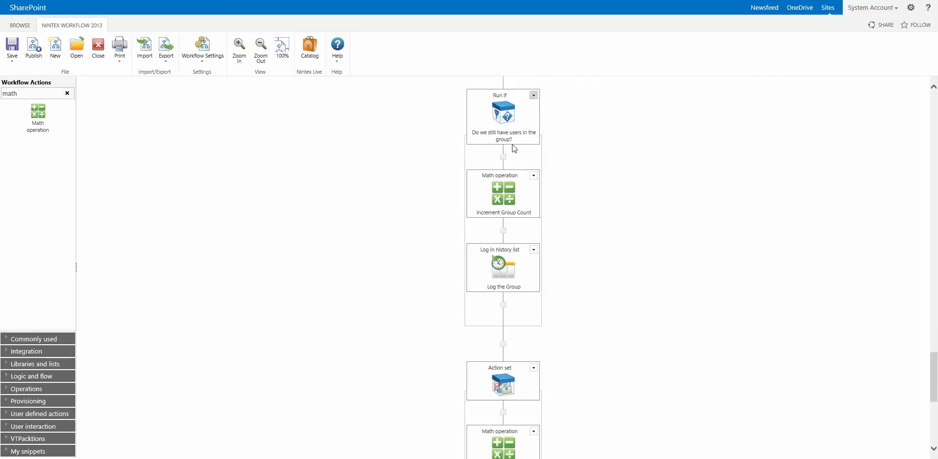
{"action": "scroll", "coordinate": [555, 273], "scroll_direction": "down", "scroll_amount": 3}
{"action": "scroll", "coordinate": [504, 206], "scroll_direction": "down", "scroll_amount": 1}
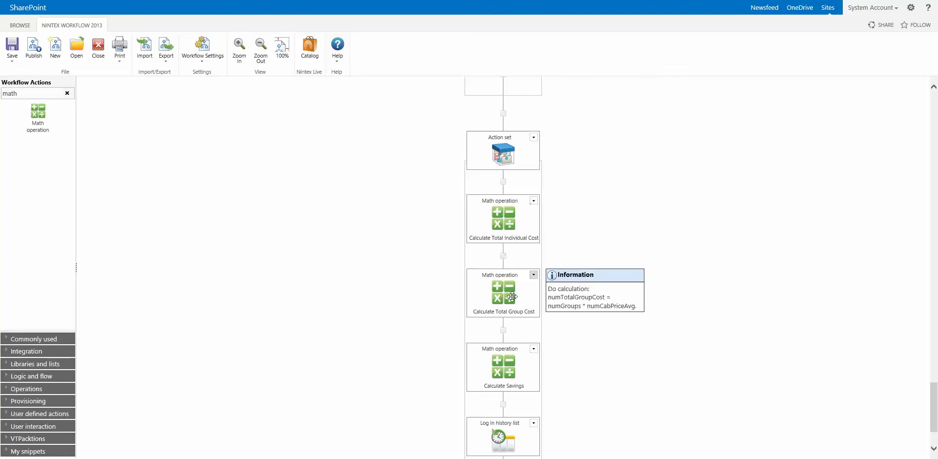
{"action": "mouse_move", "coordinate": [515, 229]}
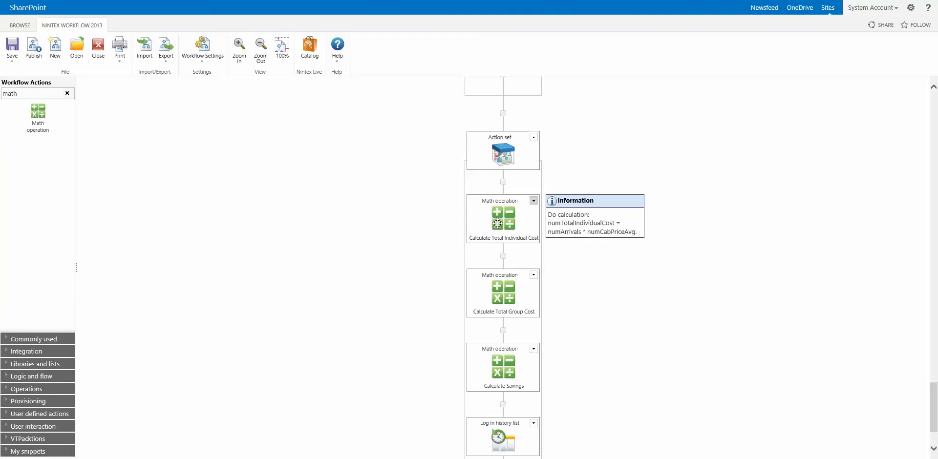
{"action": "mouse_move", "coordinate": [508, 300]}
{"action": "scroll", "coordinate": [508, 303], "scroll_direction": "up", "scroll_amount": 1}
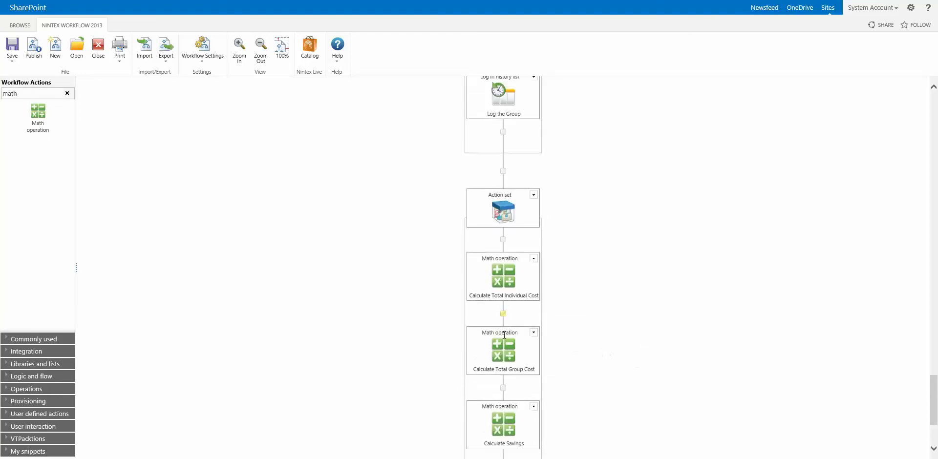
{"action": "scroll", "coordinate": [510, 358], "scroll_direction": "down", "scroll_amount": 1}
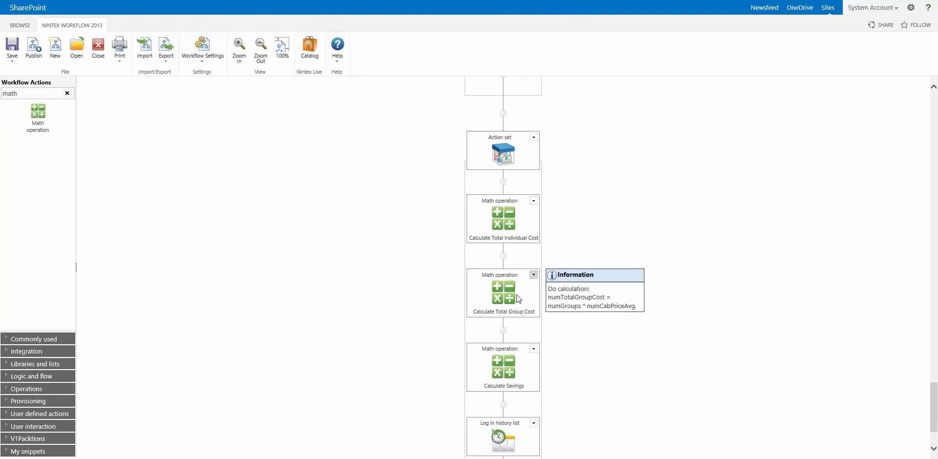
{"action": "scroll", "coordinate": [518, 299], "scroll_direction": "down", "scroll_amount": 1}
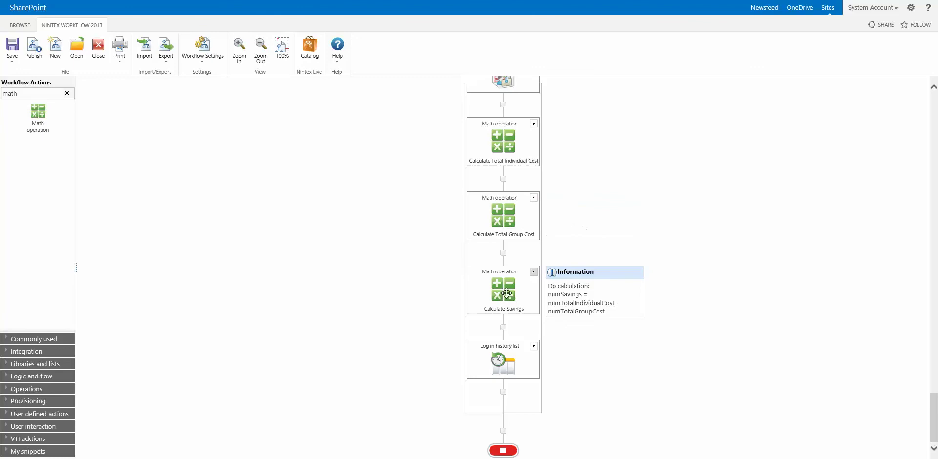
{"action": "mouse_move", "coordinate": [504, 357]}
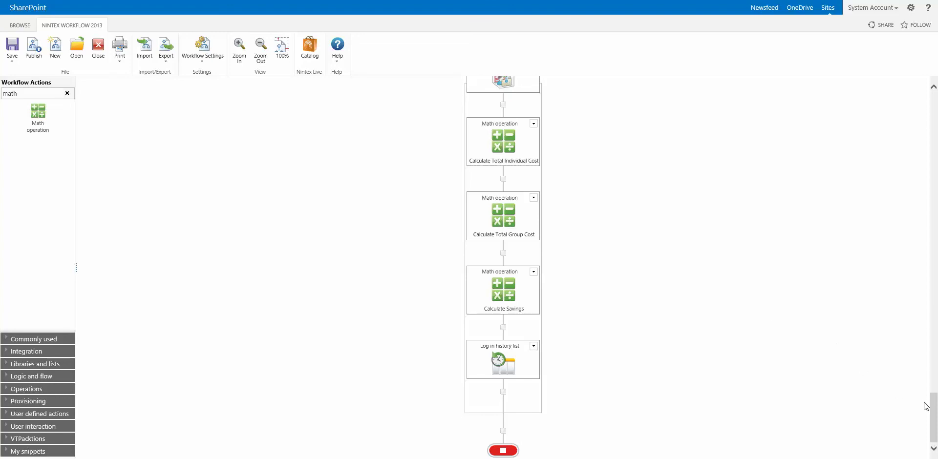
{"action": "left_click_drag", "start_coordinate": [931, 405], "coordinate": [890, 108]}
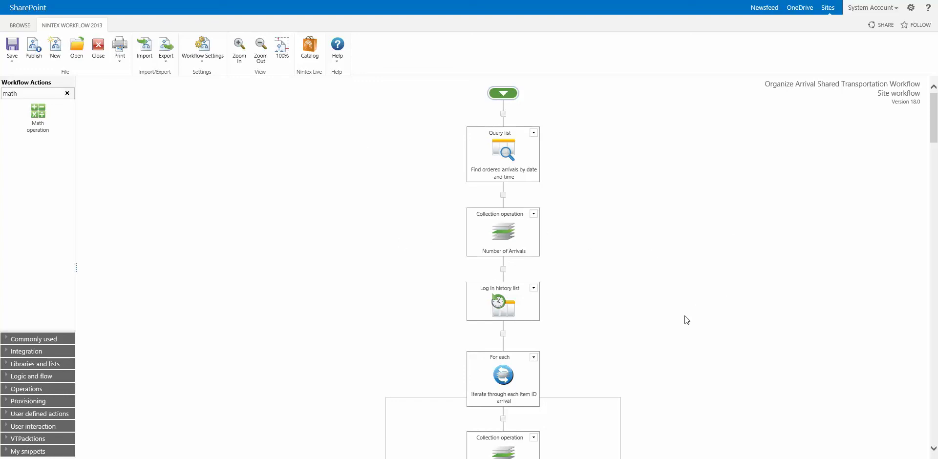
{"action": "left_click_drag", "start_coordinate": [933, 126], "coordinate": [934, 198]}
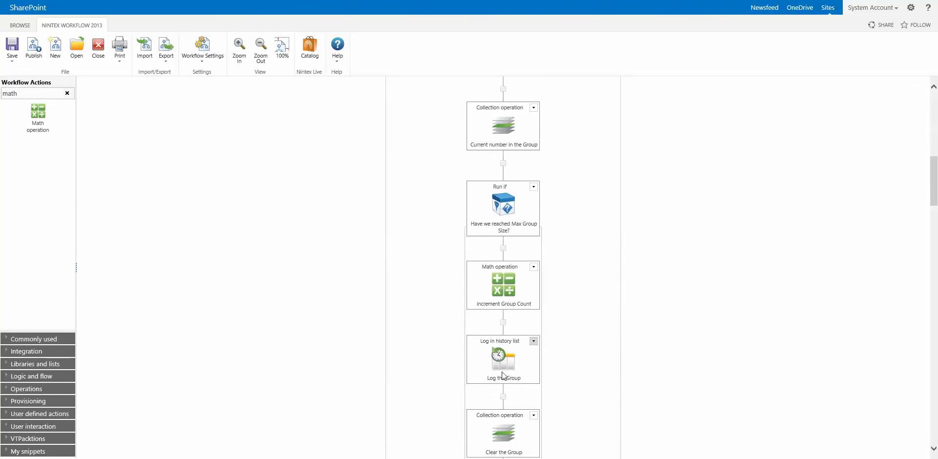
{"action": "mouse_move", "coordinate": [501, 373]}
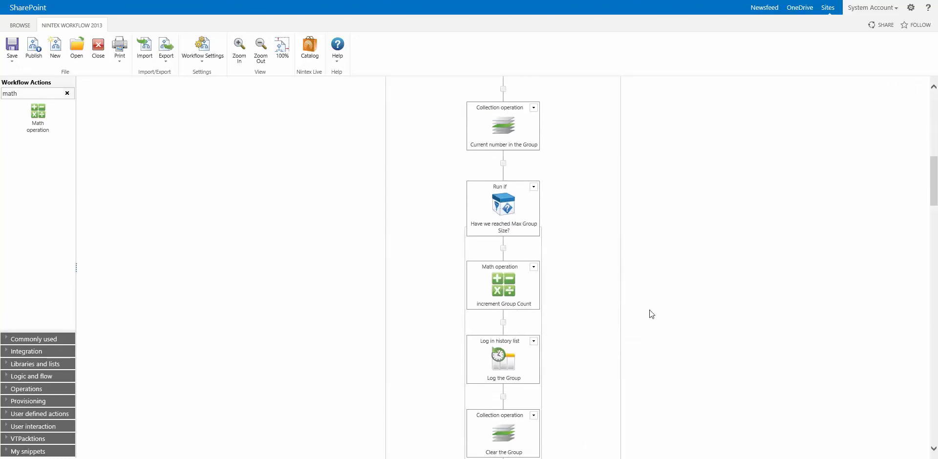